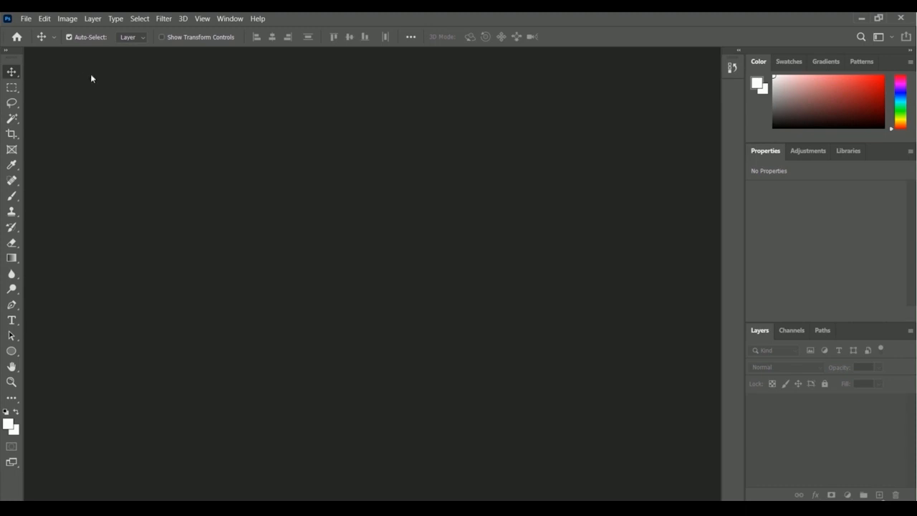
Open the portrait photo whose file name ends in X6Uj51n5CE8-unsplash from the Photoshop Exercise File folder.
left_click(25, 18)
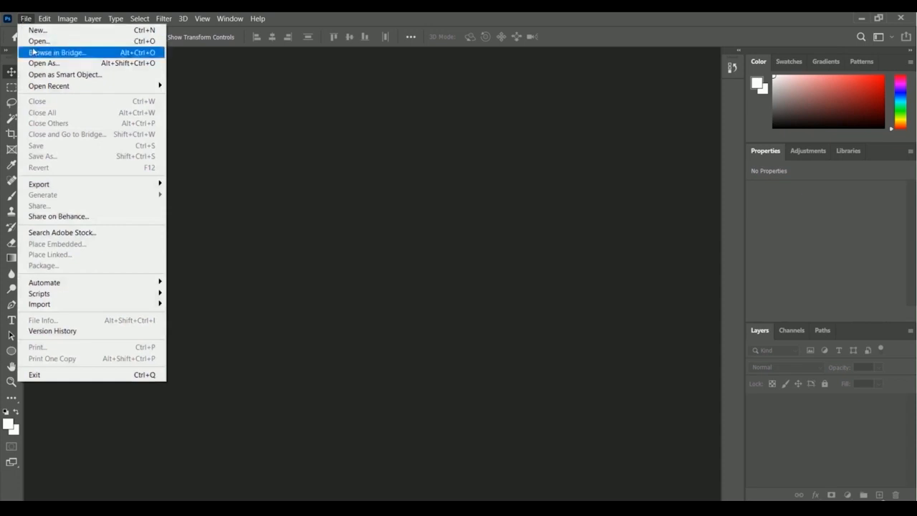
left_click(37, 41)
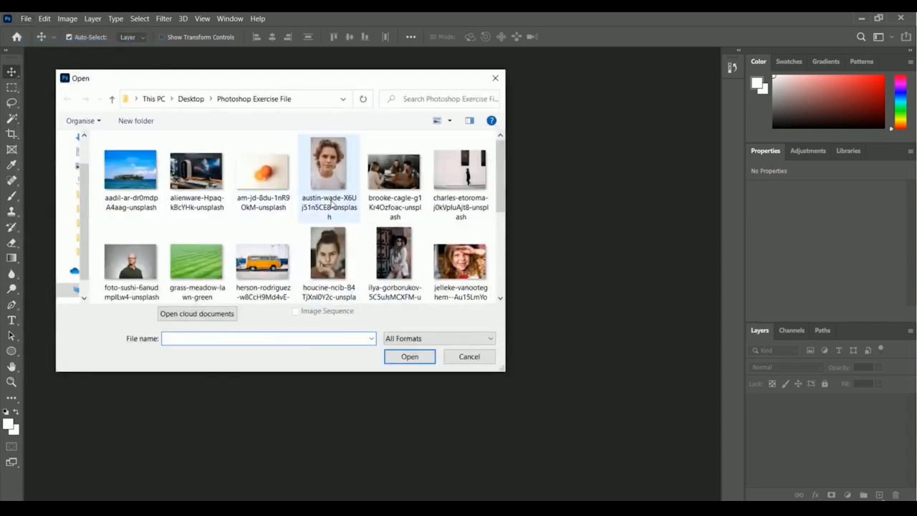
left_click(332, 206)
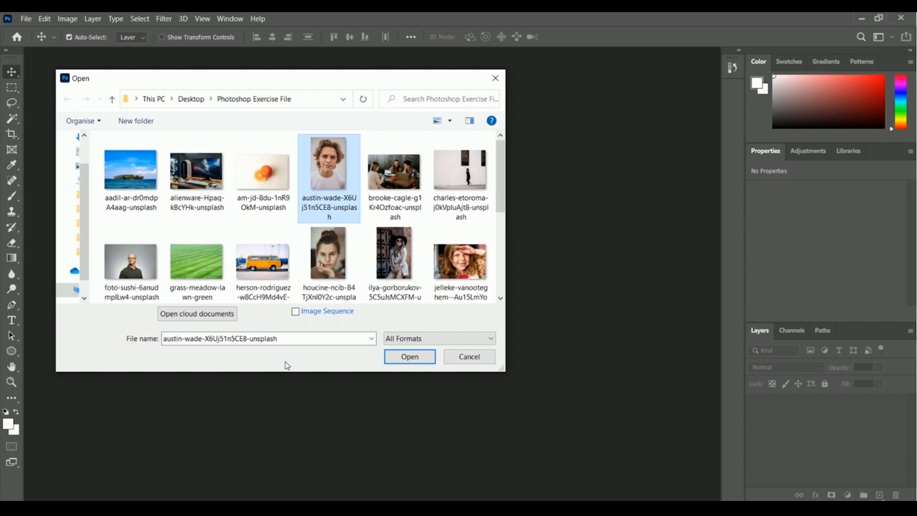
left_click(401, 359)
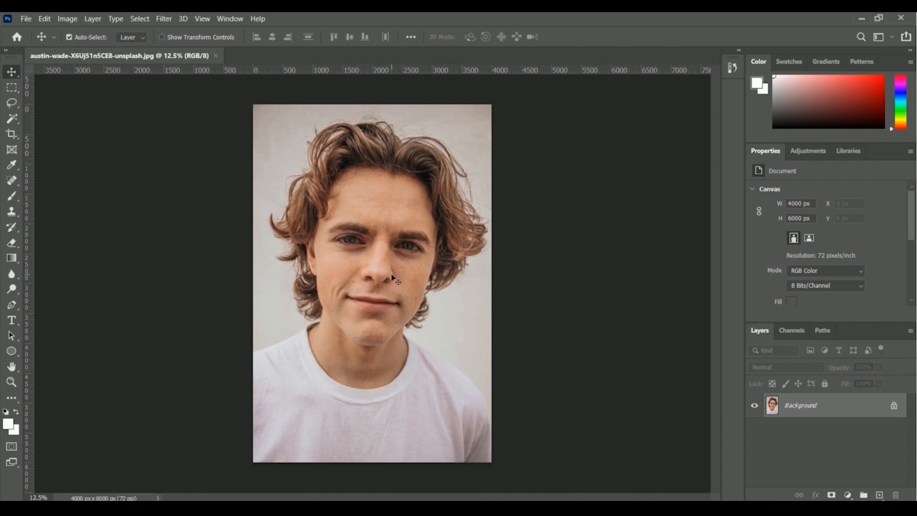
Duplicate the Background layer and name the copy "Eye Retouch".
right_click(807, 410)
left_click(849, 284)
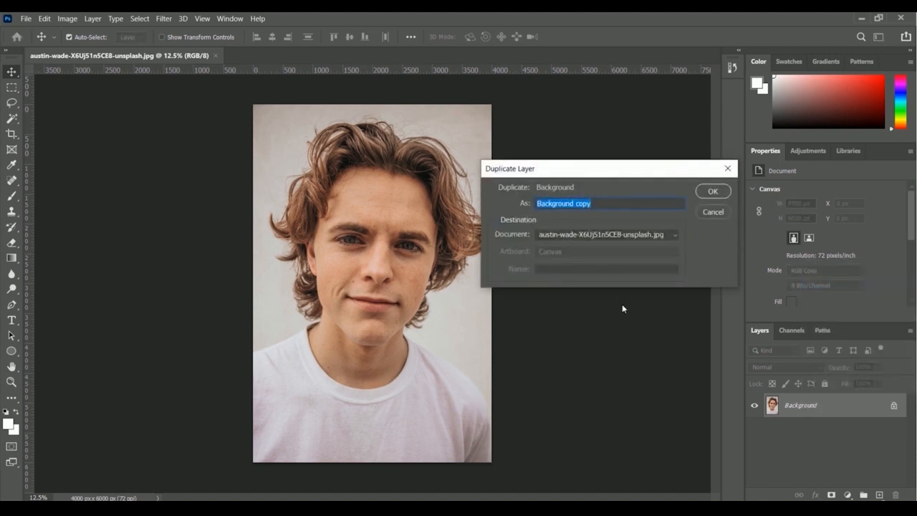
type("Eye Retouch")
left_click(712, 192)
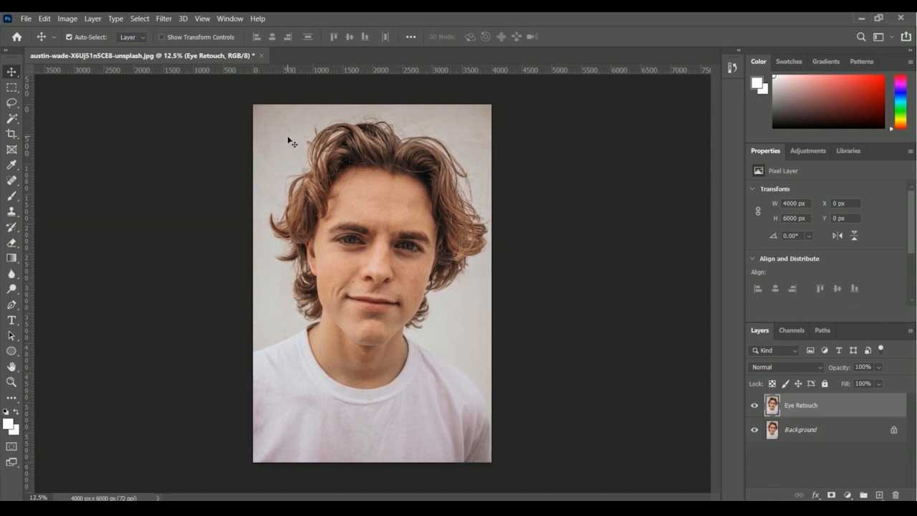
Examine both of the man's eyes up close at 66.7% magnification.
left_click(202, 20)
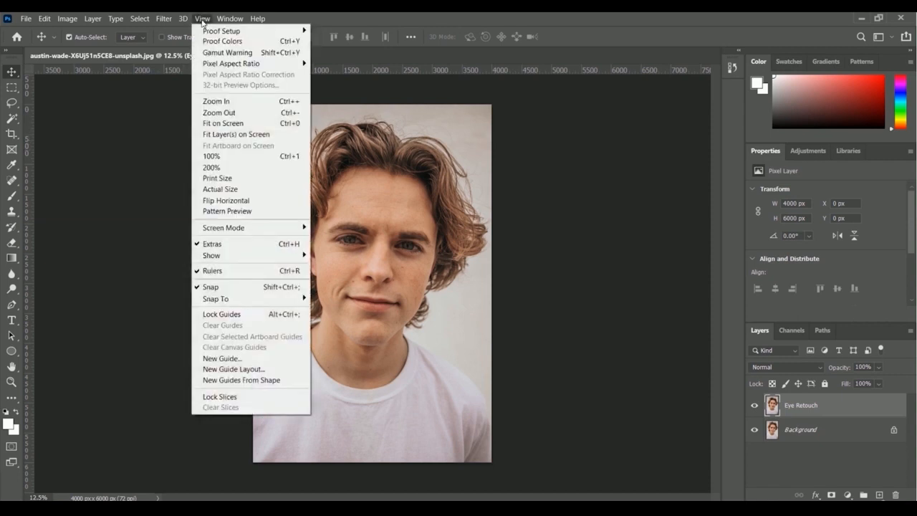
left_click(233, 103)
left_click(202, 20)
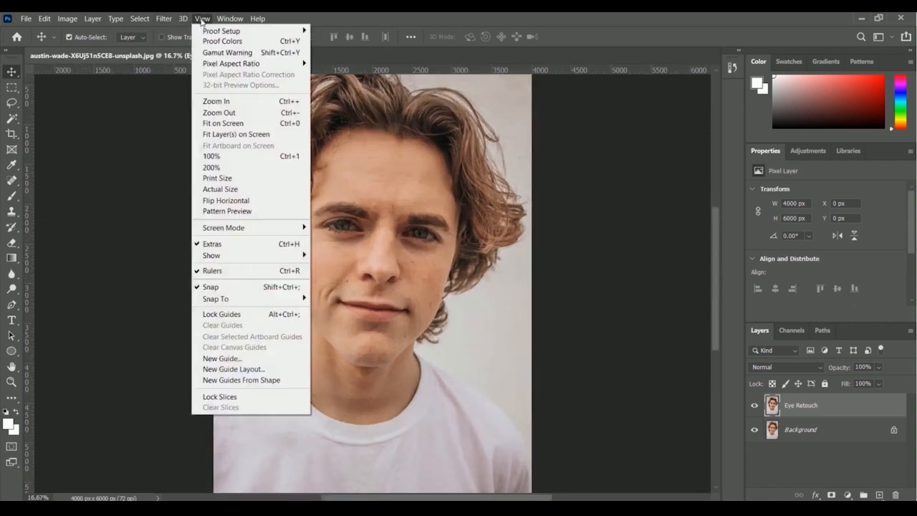
left_click(222, 109)
left_click(202, 20)
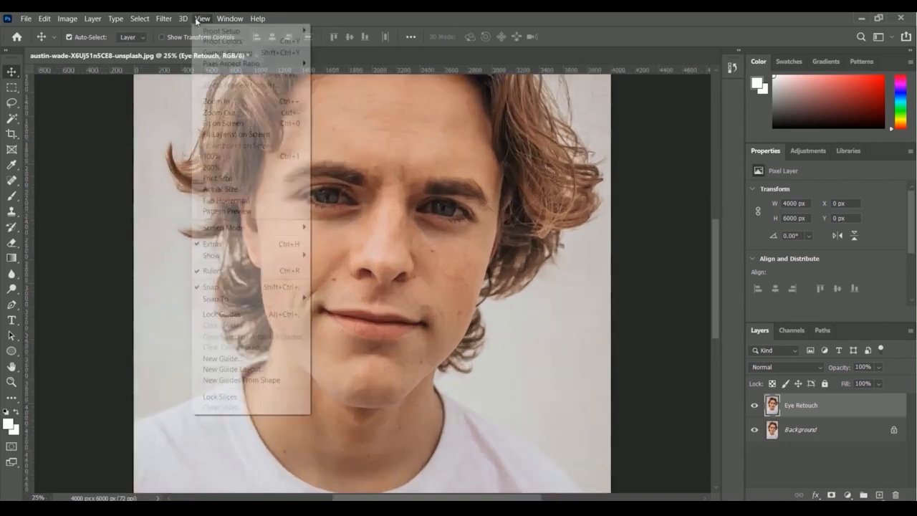
left_click(222, 108)
left_click(202, 19)
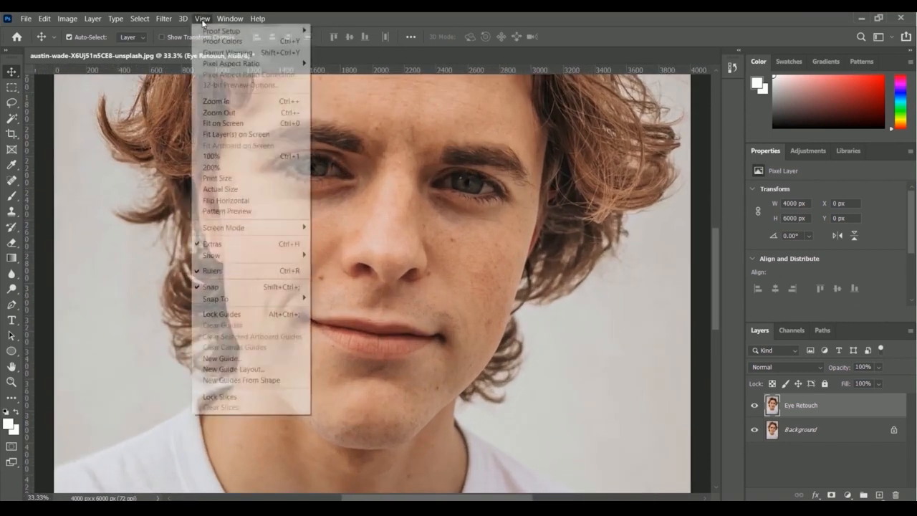
left_click(223, 105)
left_click_drag(715, 271, 716, 244)
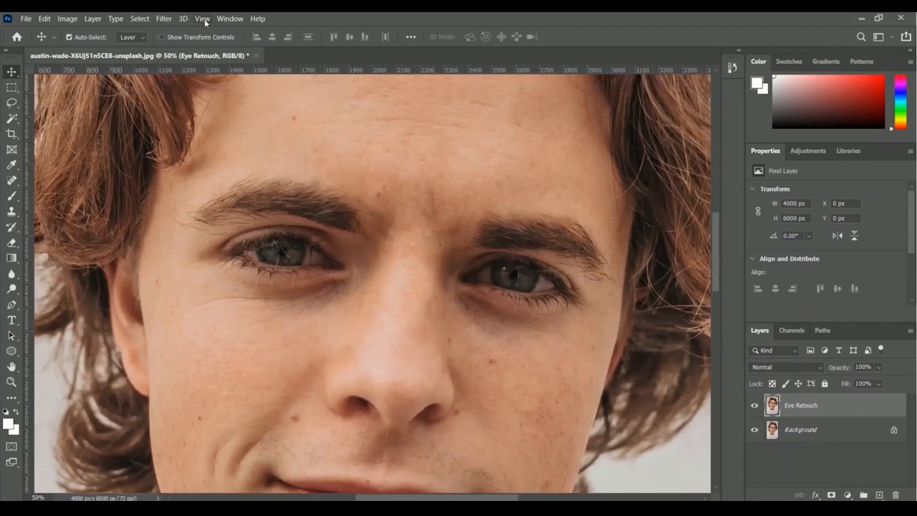
left_click(204, 19)
left_click(248, 102)
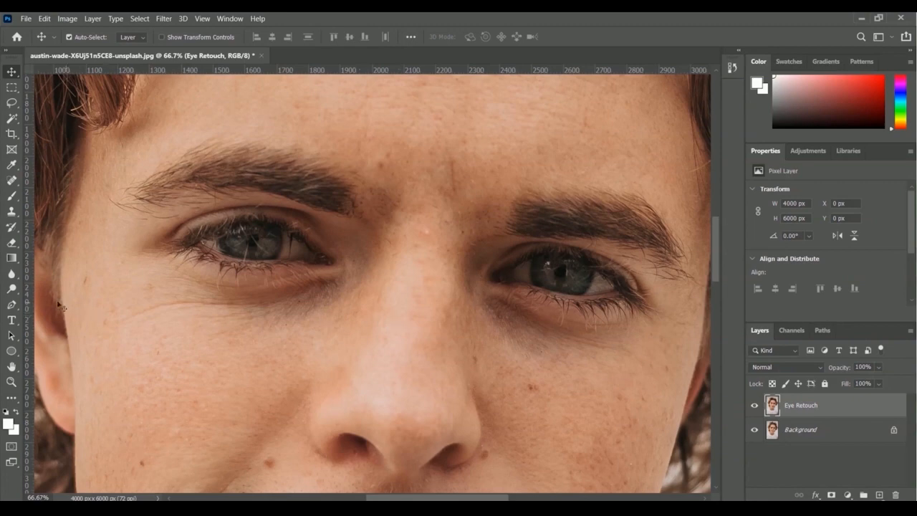
Set up the Dodge tool with a Hard Round brush, 37 px in size and 100% hardness.
left_click(12, 290)
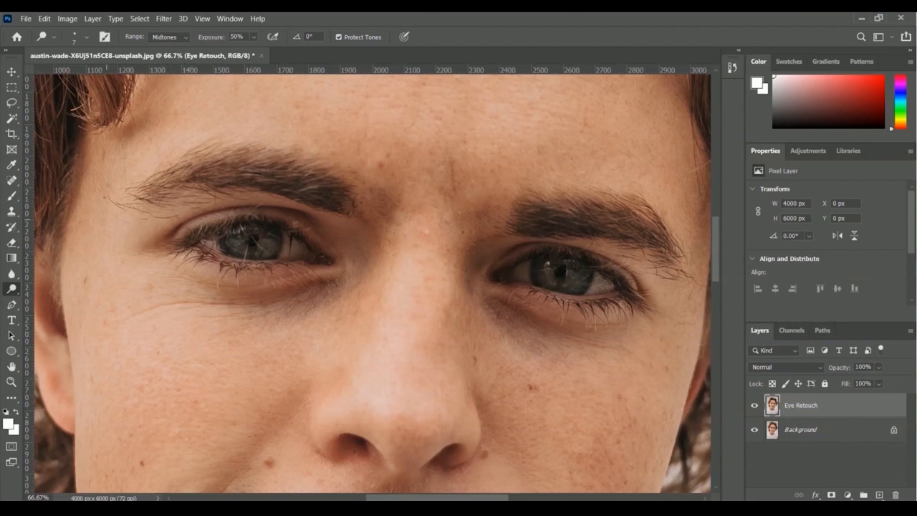
left_click(86, 41)
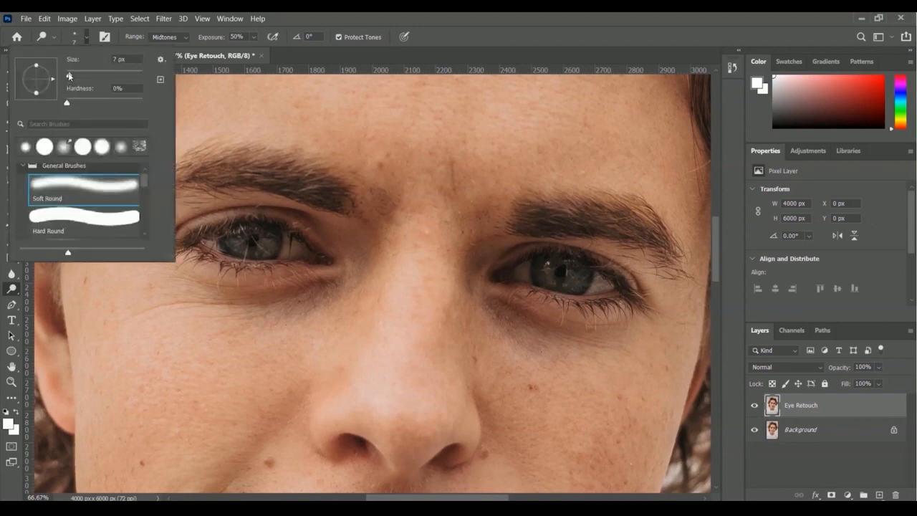
left_click_drag(70, 75, 79, 75)
left_click_drag(80, 77, 82, 78)
left_click_drag(66, 105, 93, 104)
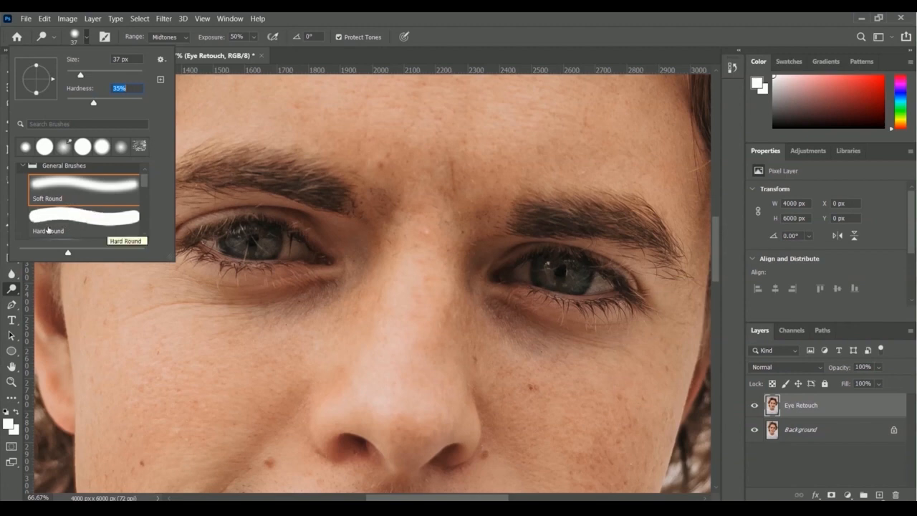
left_click(75, 219)
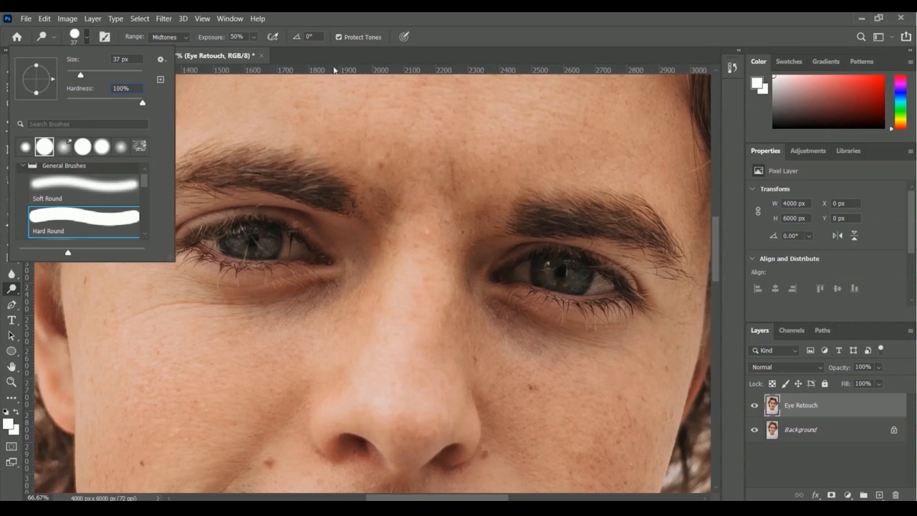
left_click(485, 36)
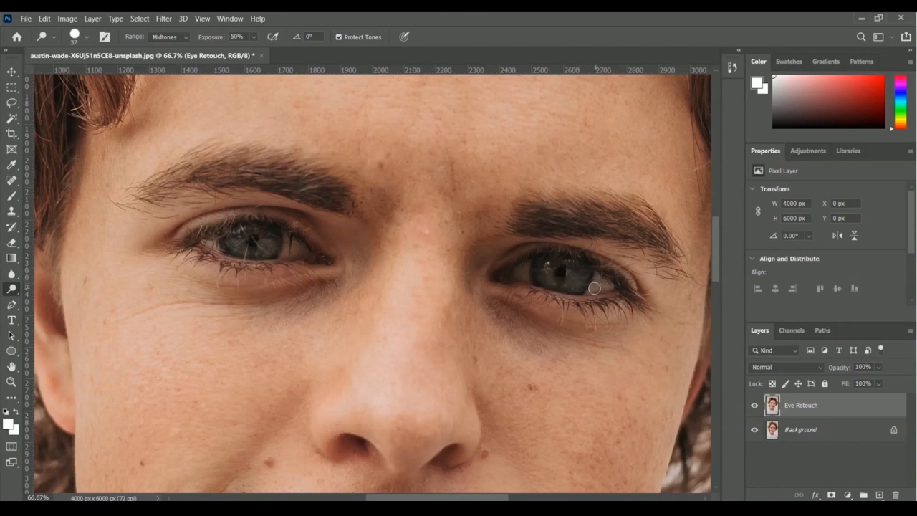
Lighten the whites and irises of both eyes with Dodge strokes on the Eye Retouch layer.
mouse_move(594, 288)
left_mouse_down()
mouse_move(609, 287)
mouse_move(586, 291)
mouse_move(609, 282)
mouse_move(526, 279)
mouse_move(601, 288)
left_mouse_up()
mouse_move(529, 274)
left_mouse_down()
mouse_move(543, 317)
mouse_move(550, 270)
mouse_move(540, 262)
mouse_move(564, 261)
mouse_move(581, 275)
mouse_move(554, 283)
mouse_move(561, 263)
mouse_move(579, 278)
mouse_move(552, 283)
mouse_move(551, 261)
mouse_move(579, 266)
mouse_move(564, 281)
mouse_move(561, 262)
mouse_move(582, 278)
mouse_move(549, 283)
mouse_move(544, 272)
mouse_move(497, 281)
mouse_move(554, 287)
left_mouse_up()
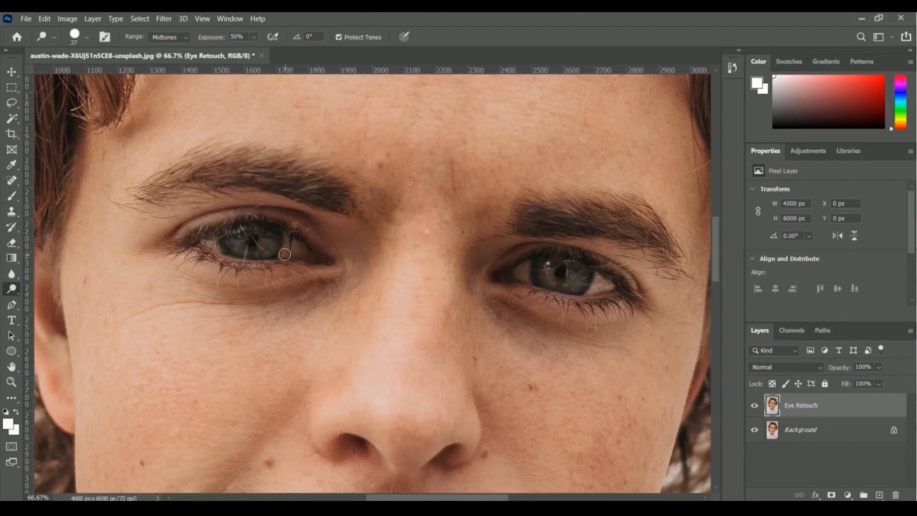
mouse_move(285, 253)
left_mouse_down()
mouse_move(294, 252)
mouse_move(290, 237)
mouse_move(286, 253)
mouse_move(293, 245)
left_mouse_up()
mouse_move(217, 255)
left_mouse_down()
mouse_move(214, 234)
mouse_move(249, 257)
mouse_move(223, 249)
mouse_move(262, 250)
mouse_move(272, 235)
mouse_move(248, 227)
mouse_move(236, 248)
mouse_move(272, 239)
mouse_move(236, 237)
mouse_move(261, 248)
mouse_move(273, 228)
mouse_move(239, 238)
mouse_move(267, 251)
left_mouse_up()
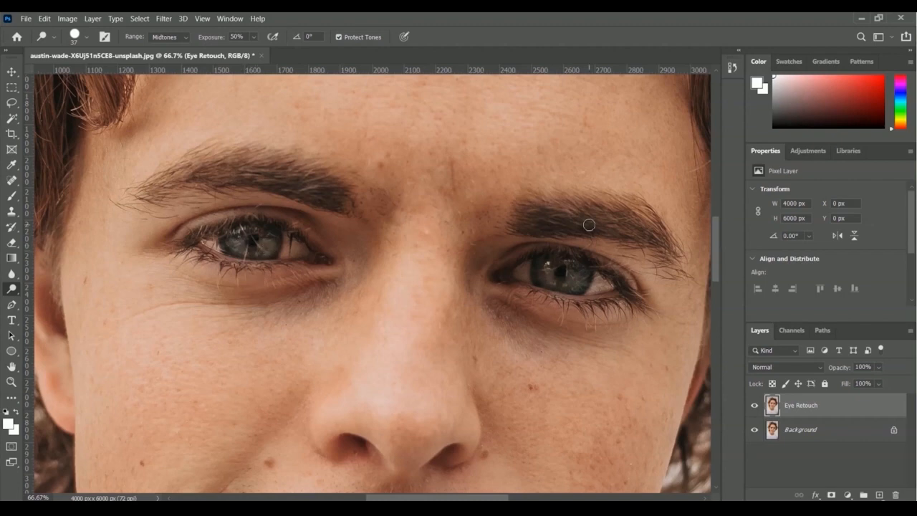
Compare the portrait before and after retouching at 33.3% magnification by hiding and showing the Eye Retouch layer twice.
left_click(202, 19)
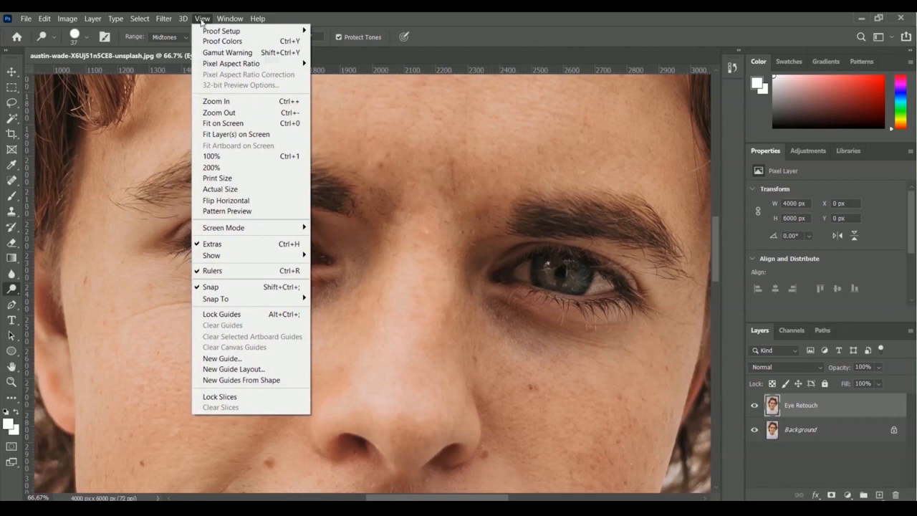
left_click(255, 113)
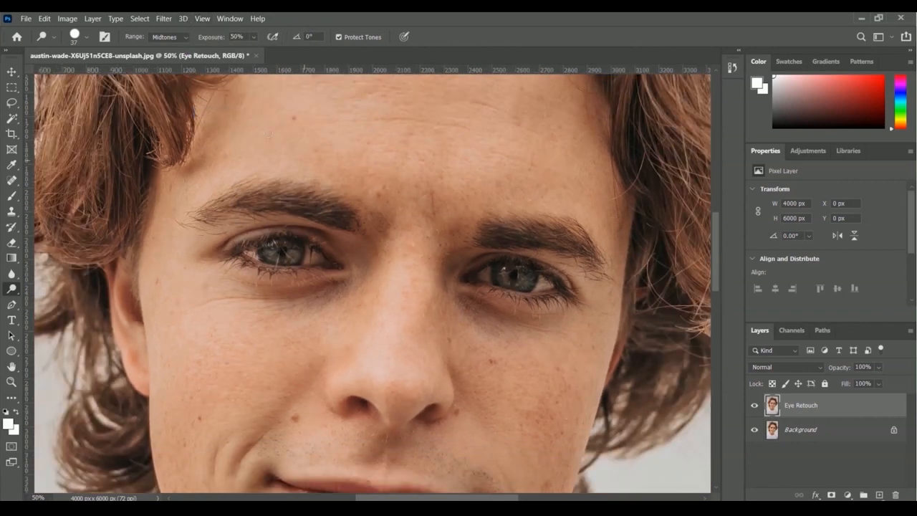
left_click(202, 19)
left_click(231, 112)
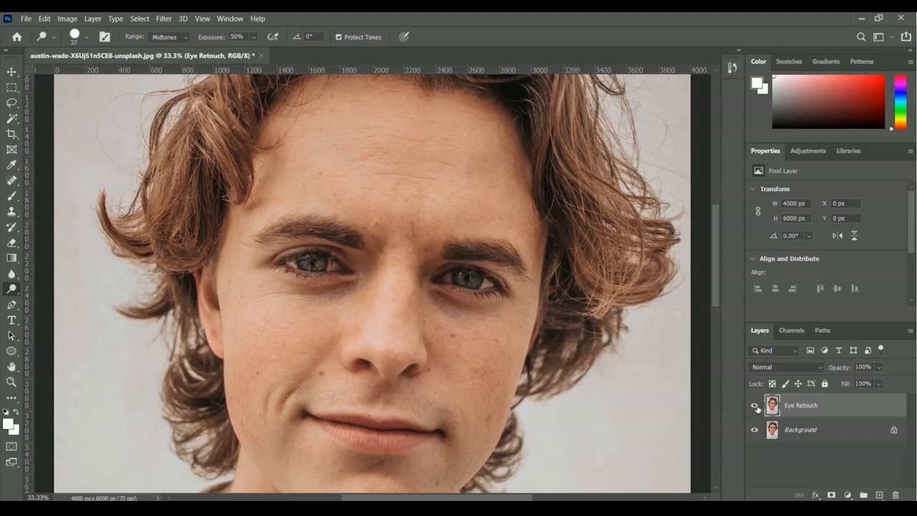
left_click(755, 406)
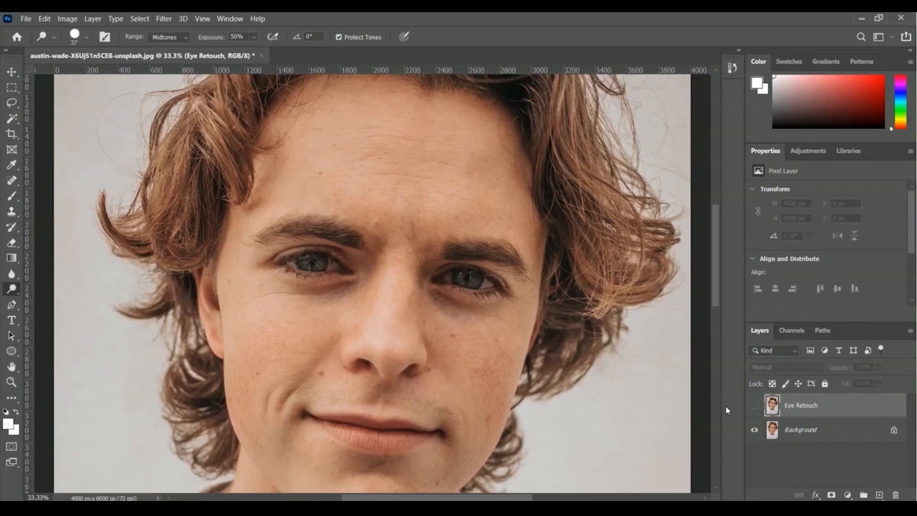
left_click(755, 407)
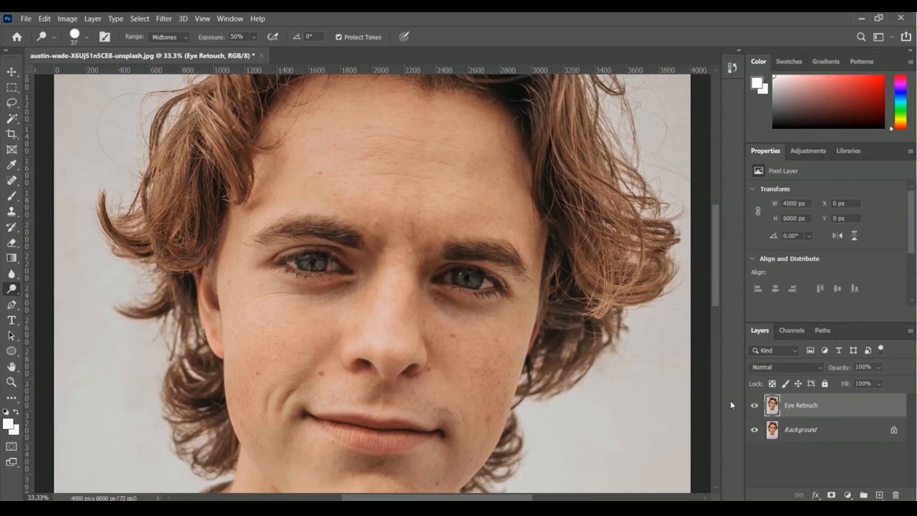
left_click(754, 406)
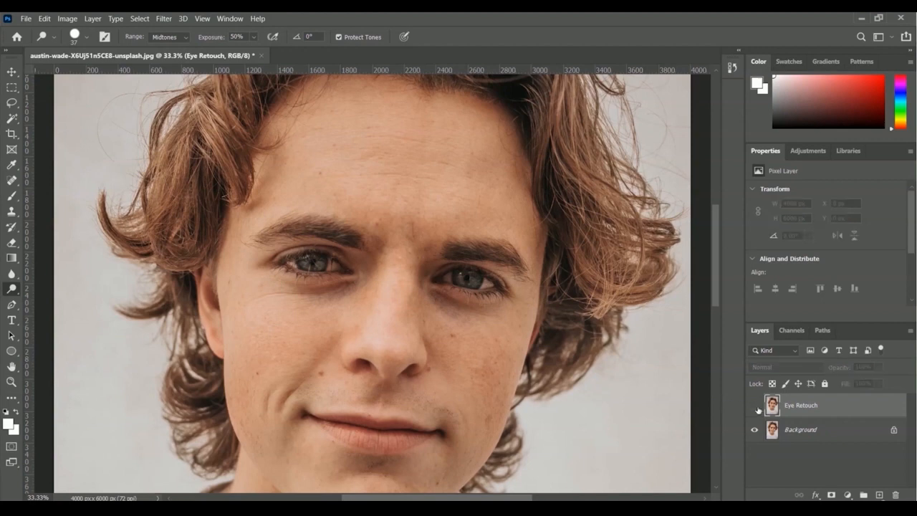
left_click(754, 406)
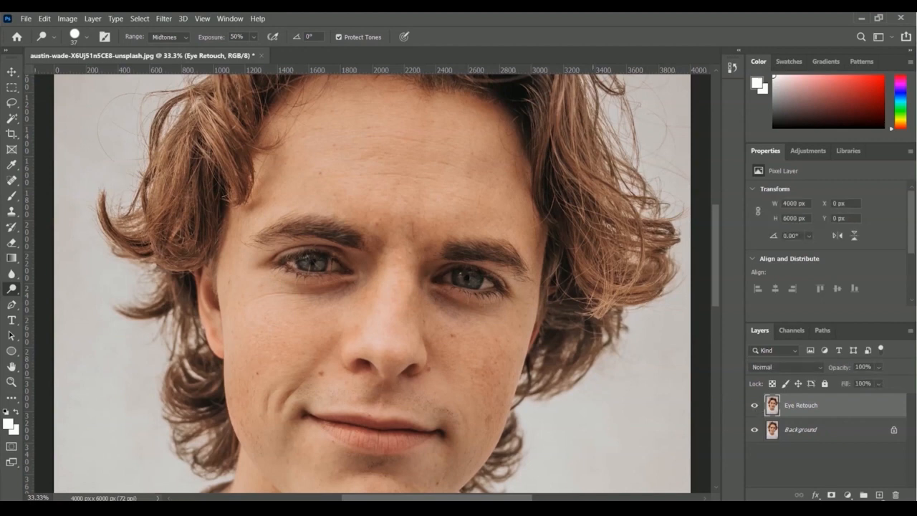